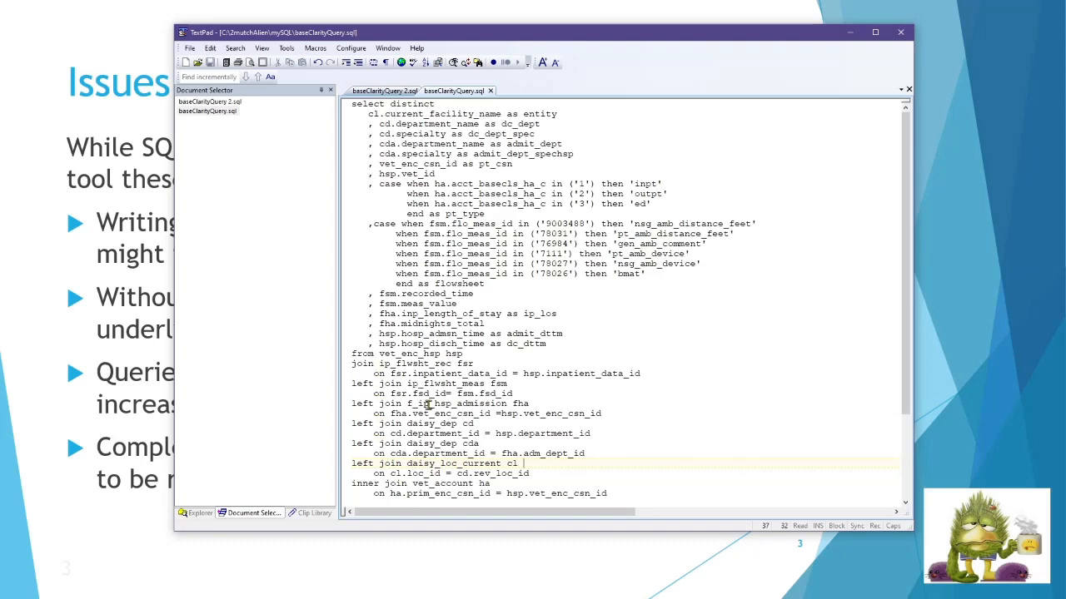
Review the select, join and filter clauses in baseClarityQuery.sql and the extracted joins in baseClarityQuery 2.sql, and move the editor out of view.
scroll(427, 403, down, 6)
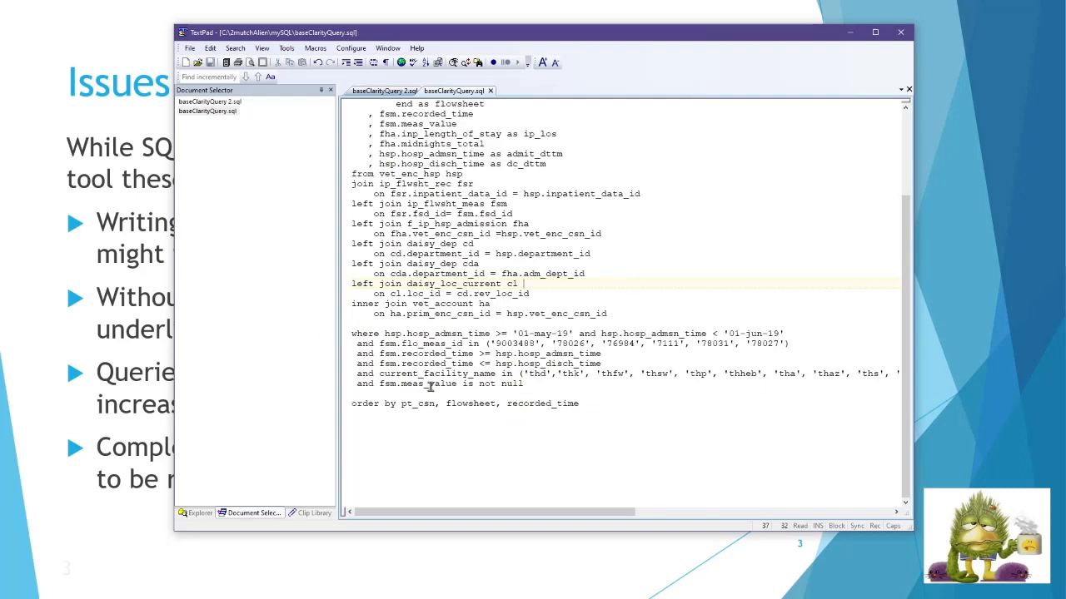
scroll(435, 220, up, 3)
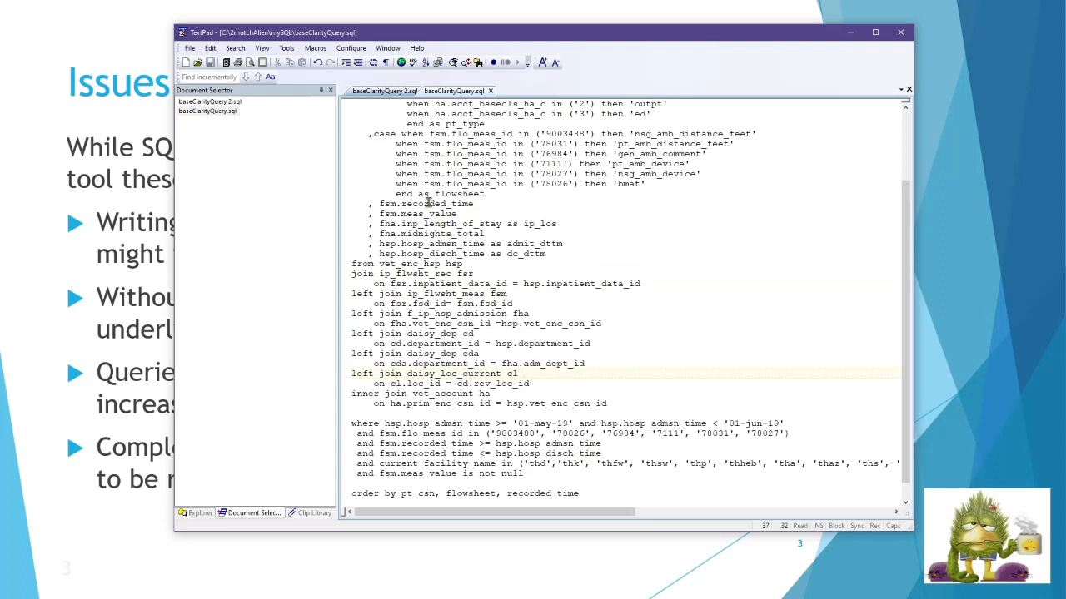
click(377, 94)
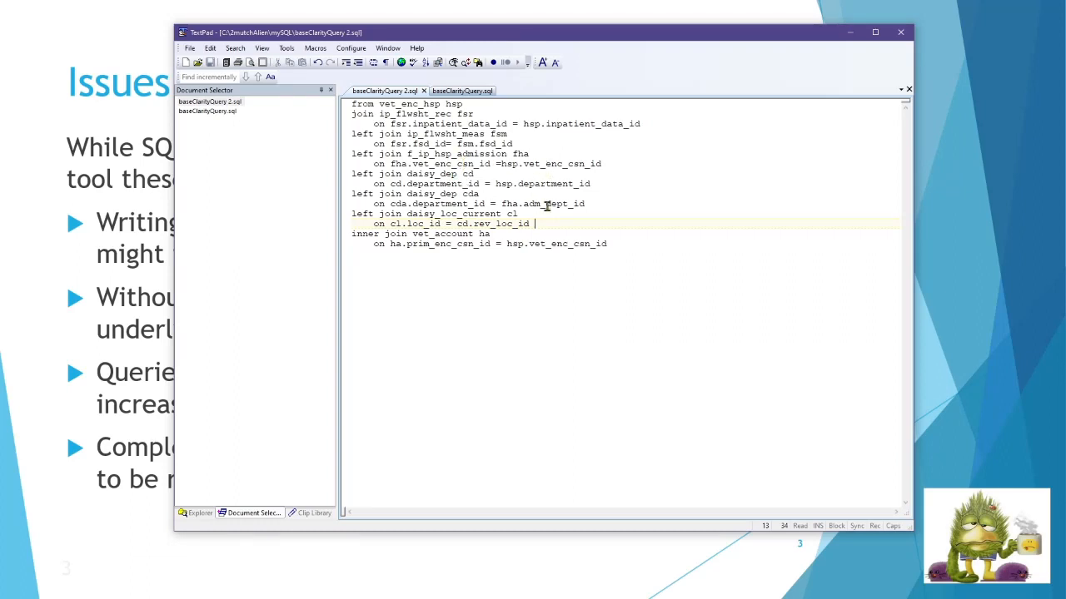
drag(592, 40, 0, 99)
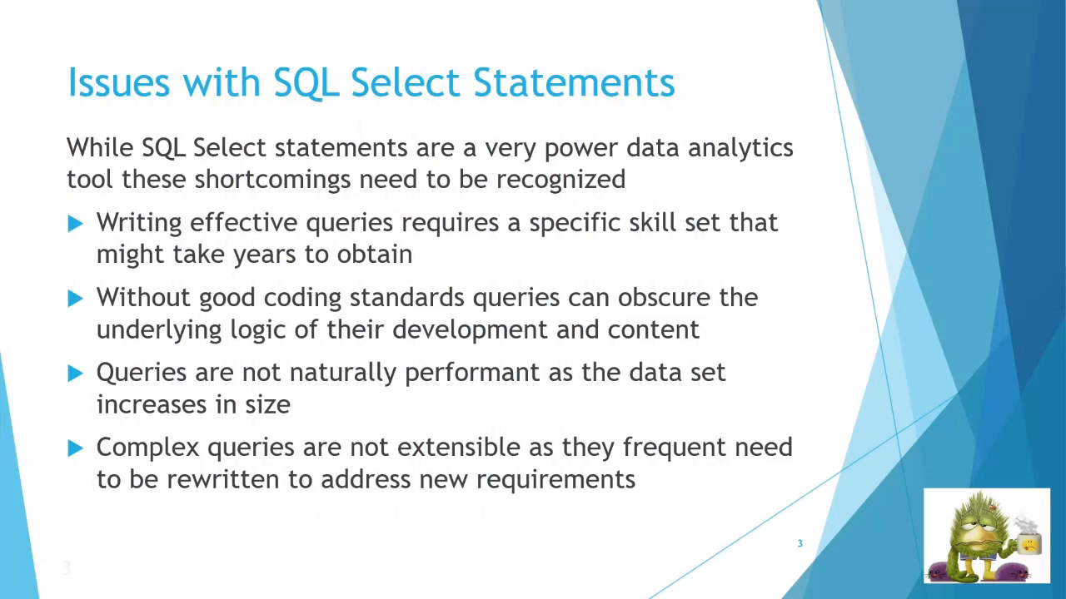
Switch to the YouTube Data Models project in SqlDBM and open the wip diagram.
drag(0, 25, 288, 25)
double_click(288, 25)
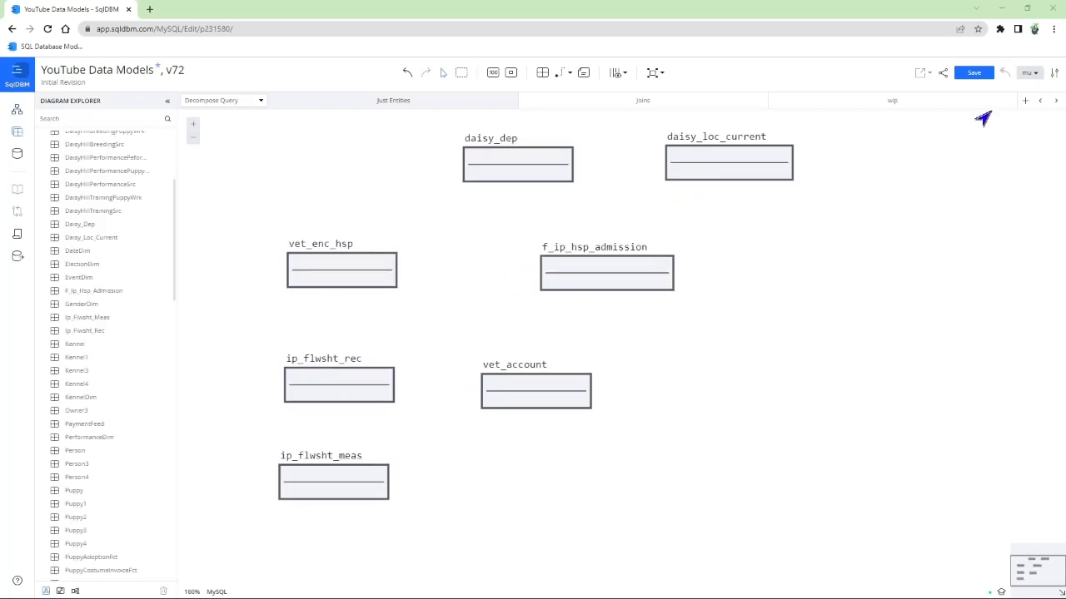
click(892, 110)
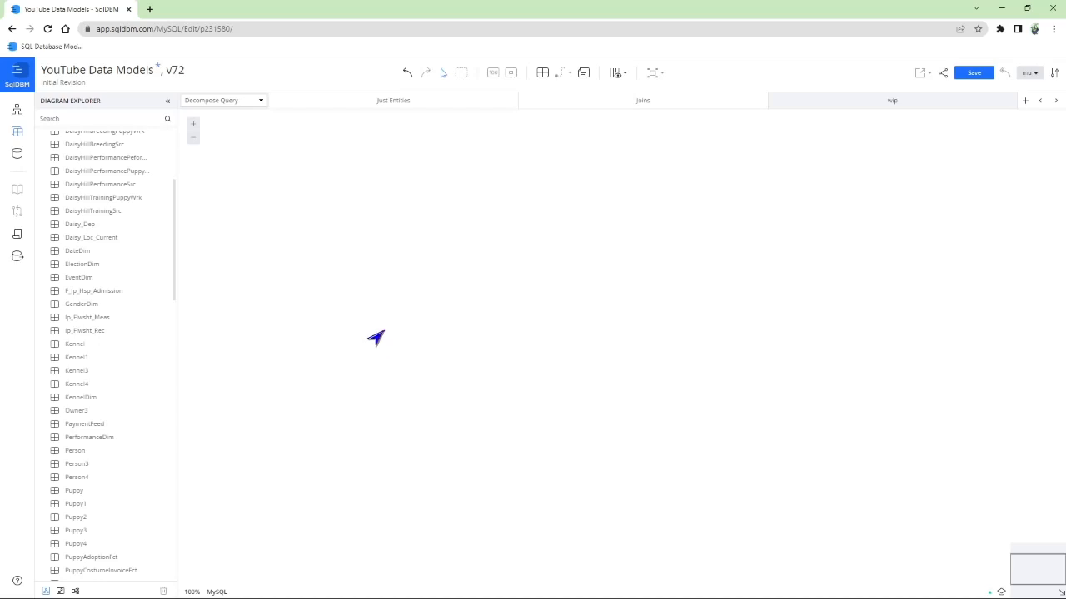
Add the Vet_Enc_Hsp table to the empty wip diagram and place it in the canvas's upper-left area.
drag(173, 283, 172, 312)
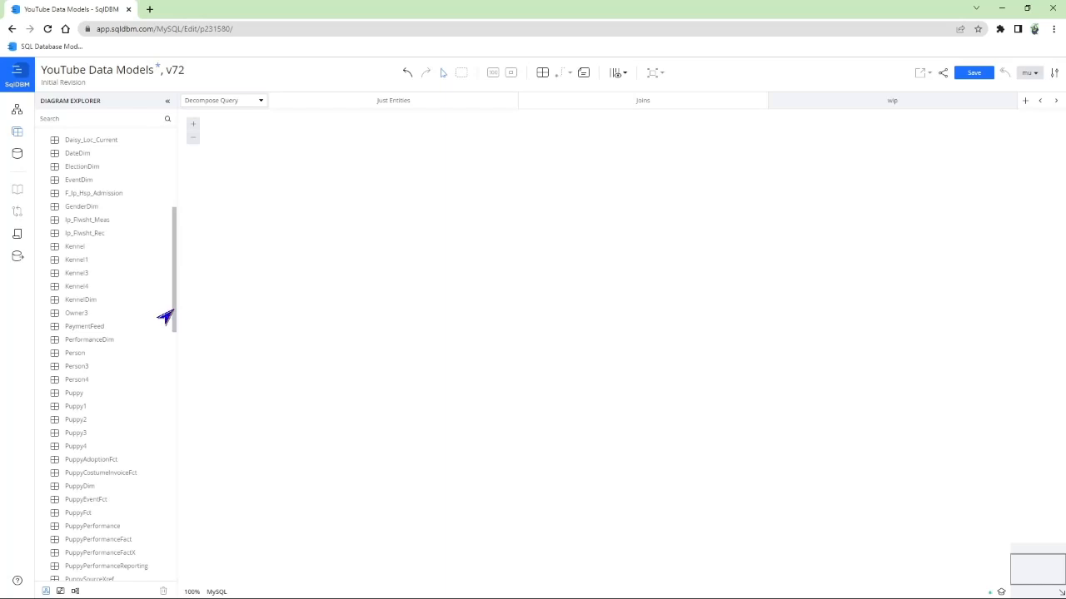
drag(166, 318, 158, 505)
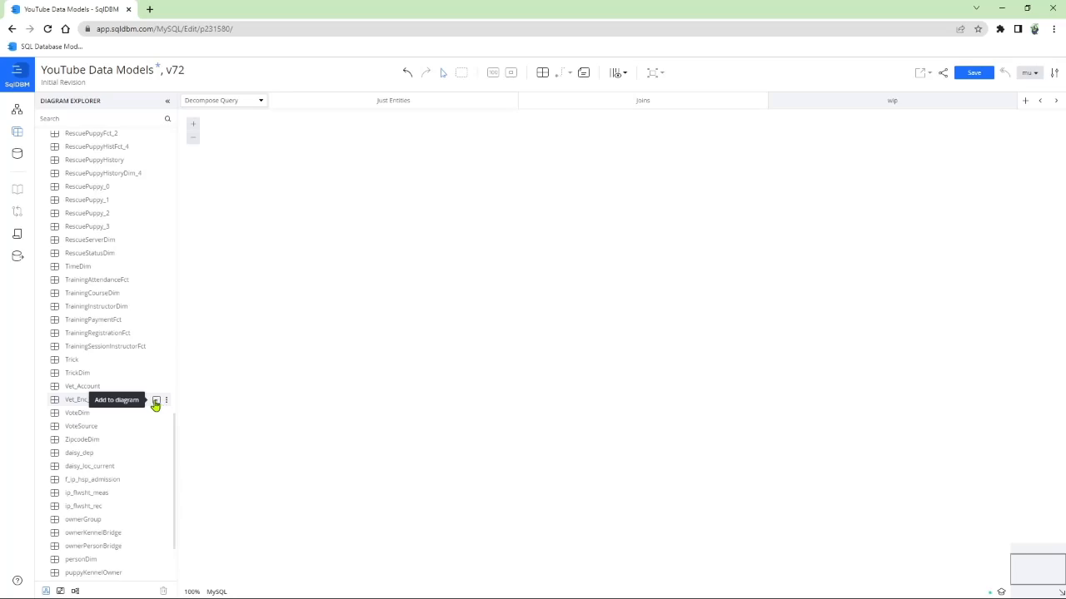
click(157, 401)
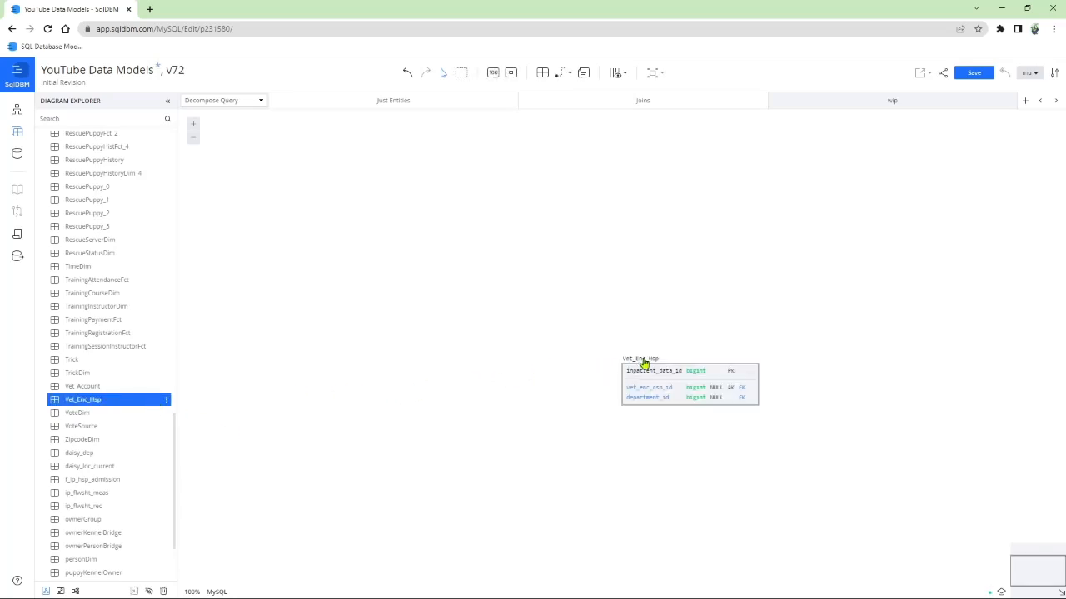
drag(630, 359, 302, 213)
scroll(407, 326, up, 2)
scroll(407, 325, up, 3)
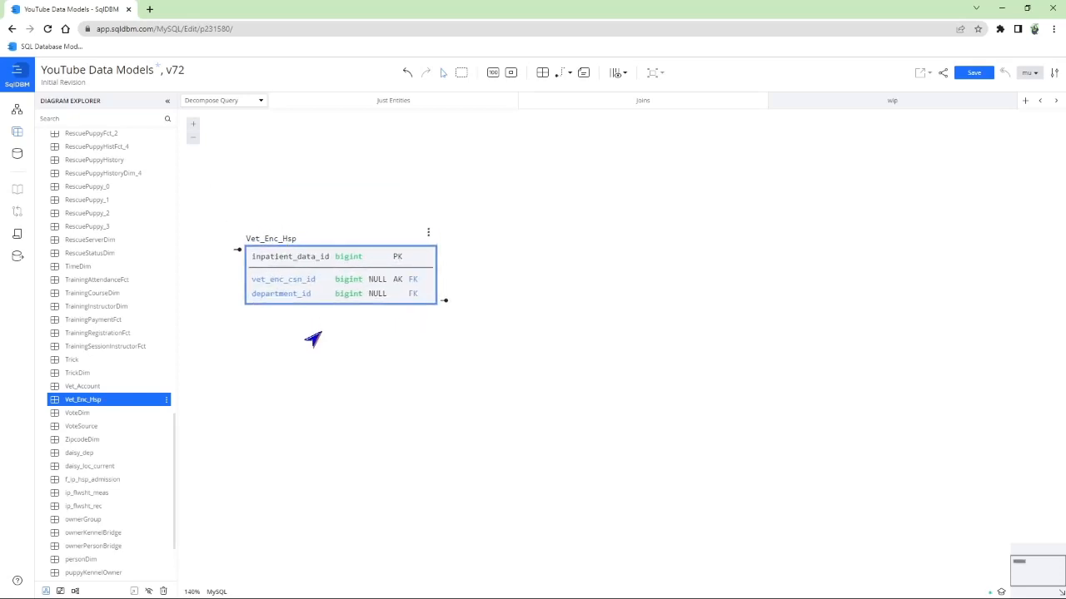
scroll(310, 331, up, 3)
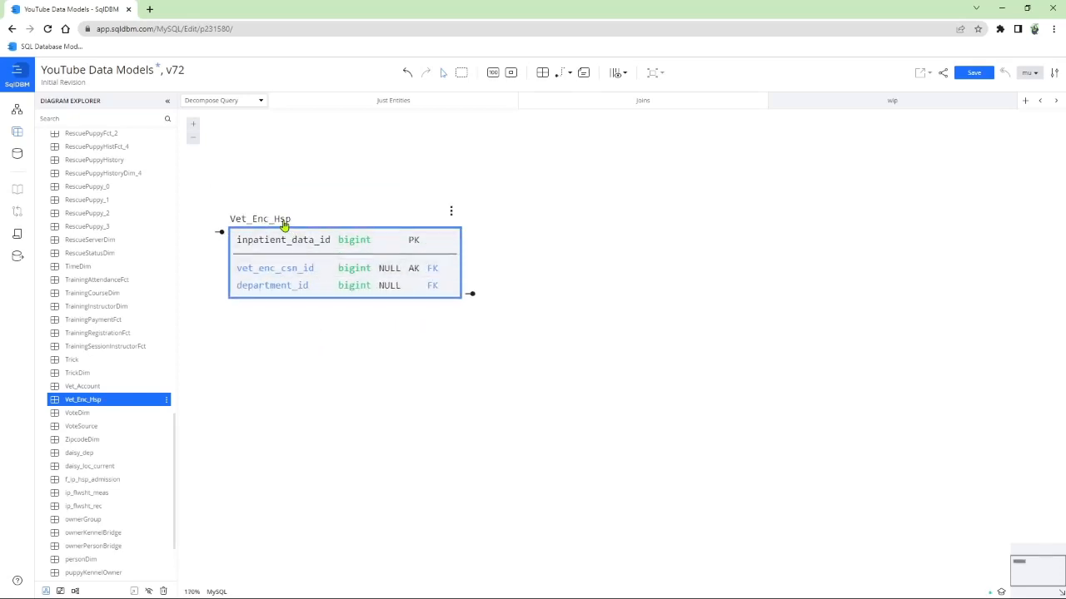
drag(276, 221, 310, 218)
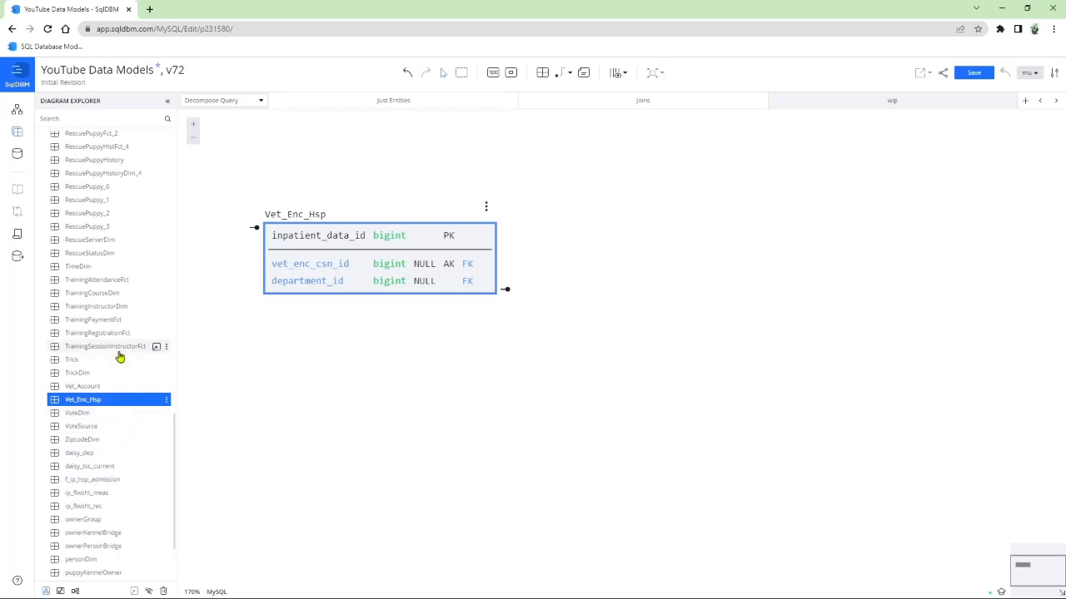
Add the Ip_Flwsht_Rec table to the diagram and place it below and to the right of Vet_Enc_Hsp.
scroll(113, 358, up, 5)
scroll(117, 358, up, 4)
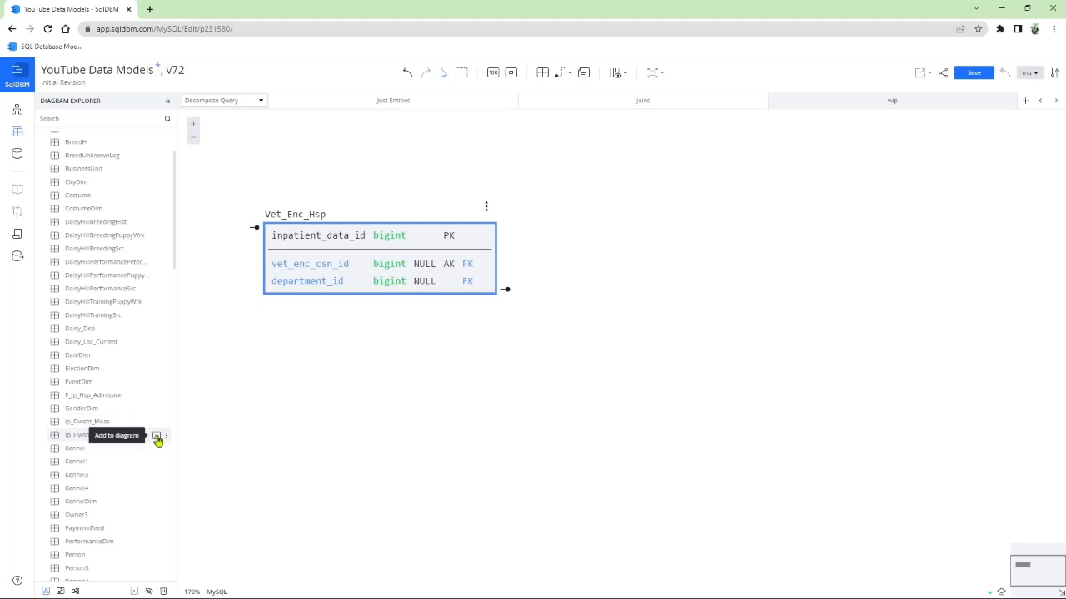
click(157, 438)
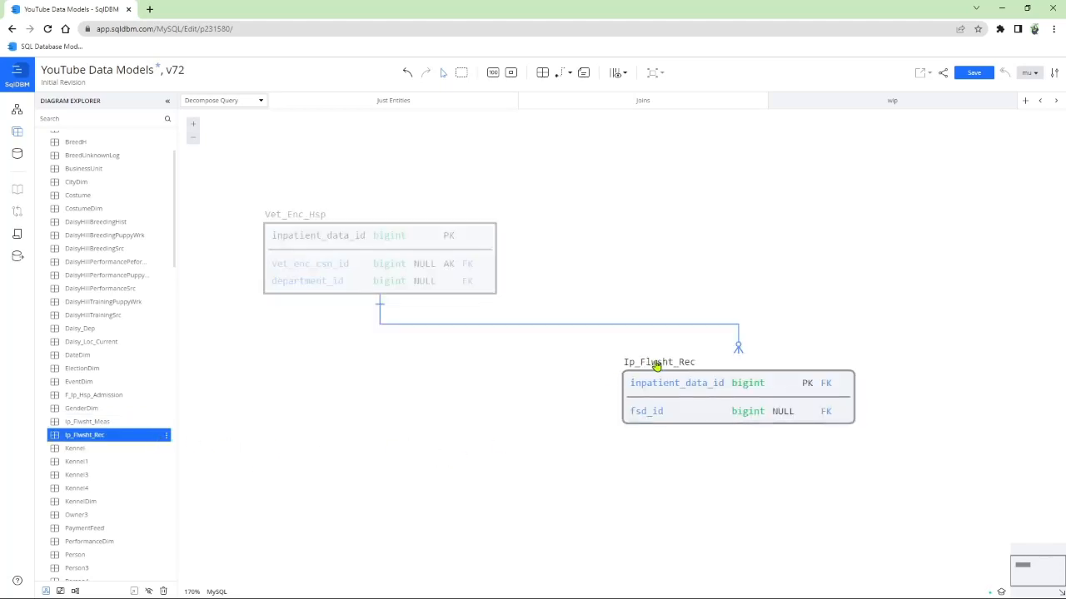
drag(597, 374, 465, 385)
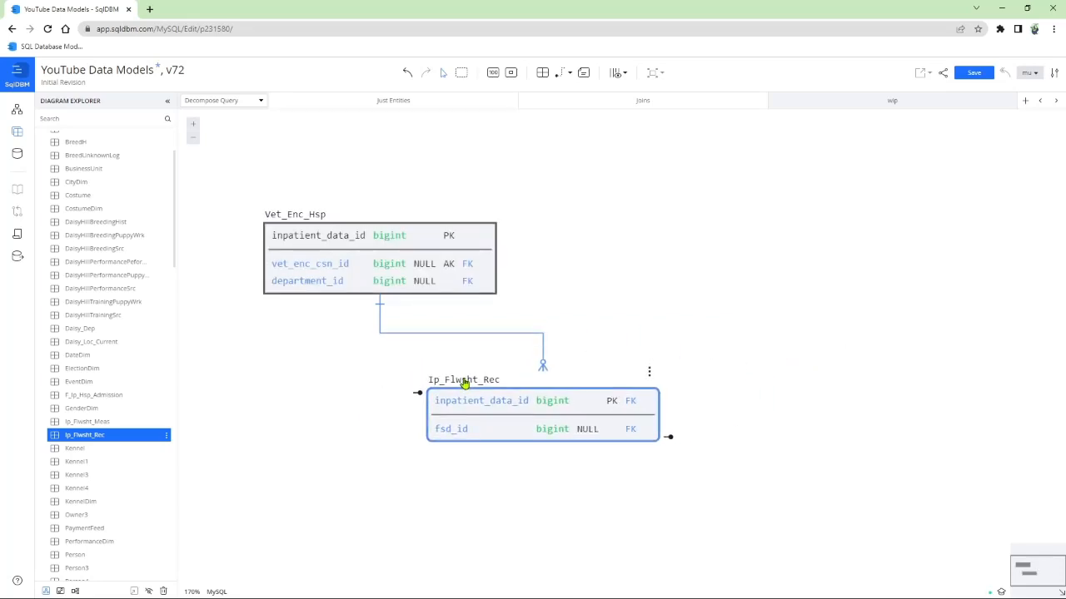
click(313, 342)
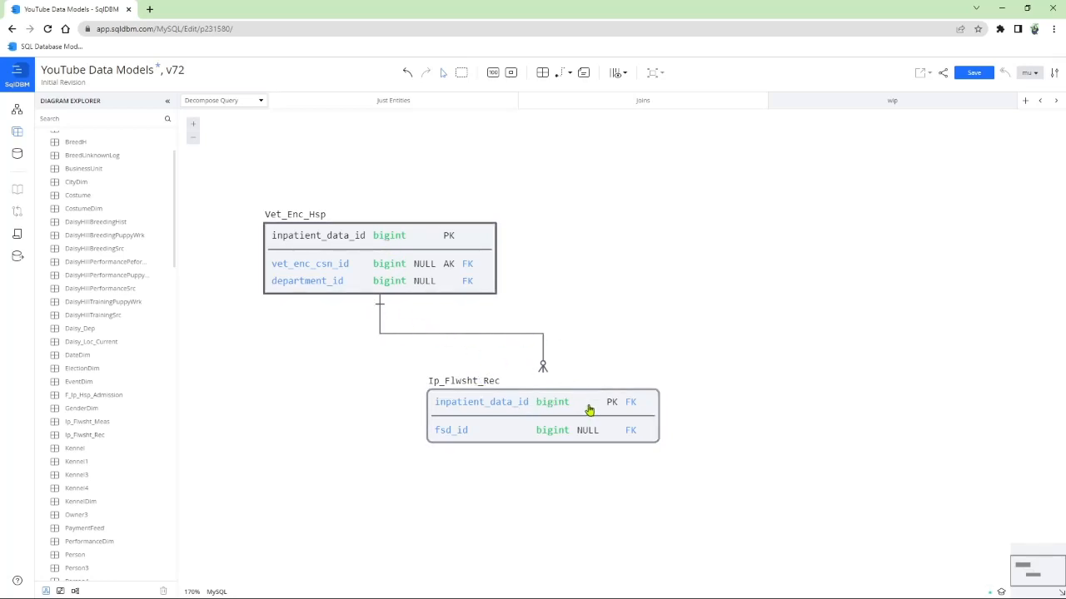
click(541, 408)
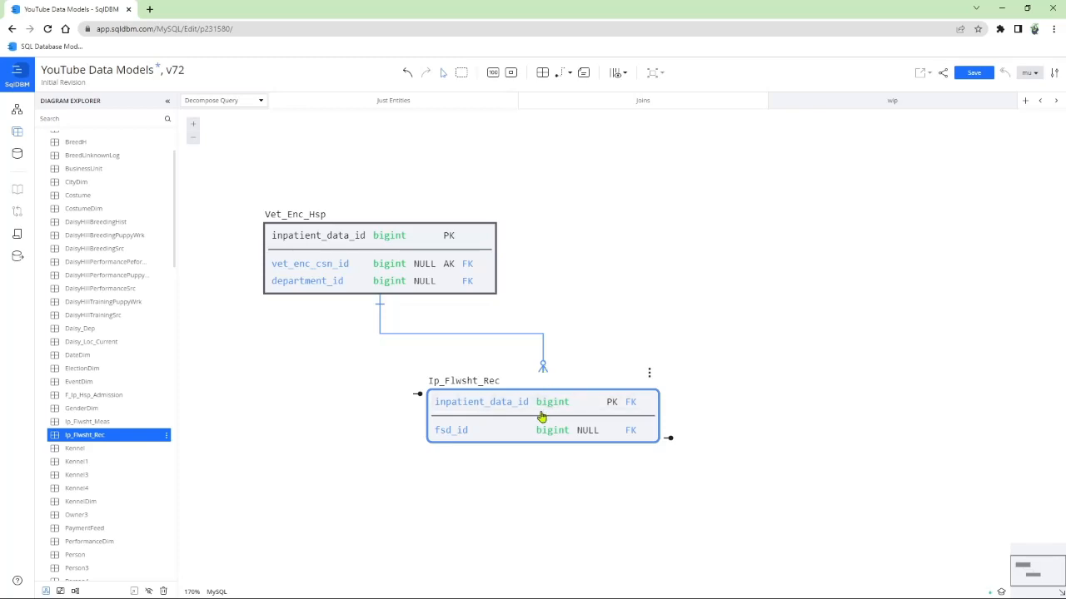
Add the Ip_Flwsht_Meas table to the diagram and place it directly below Ip_Flwsht_Rec.
click(144, 426)
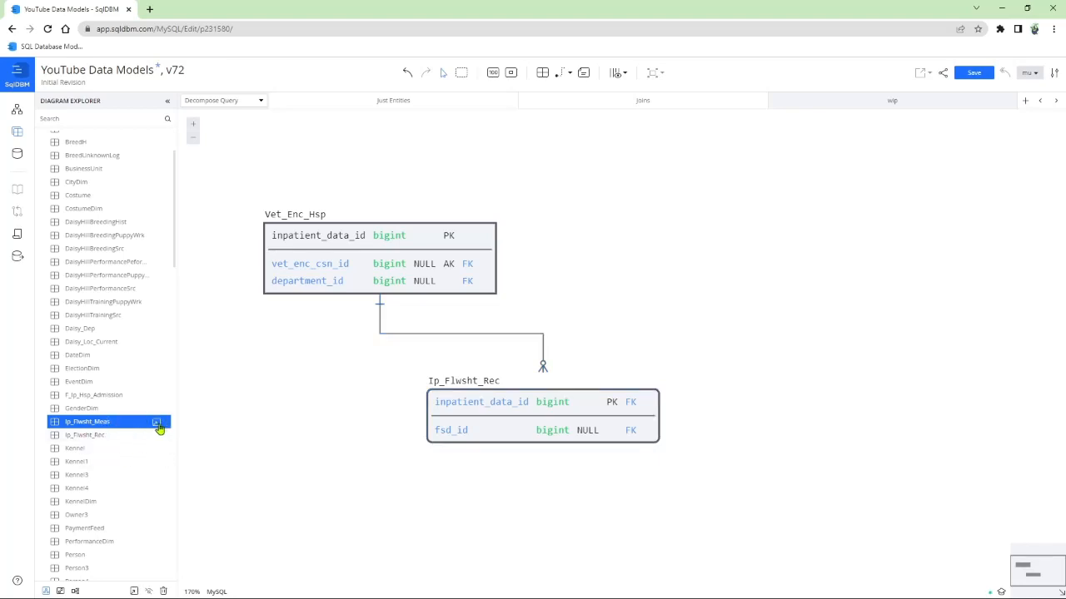
click(157, 424)
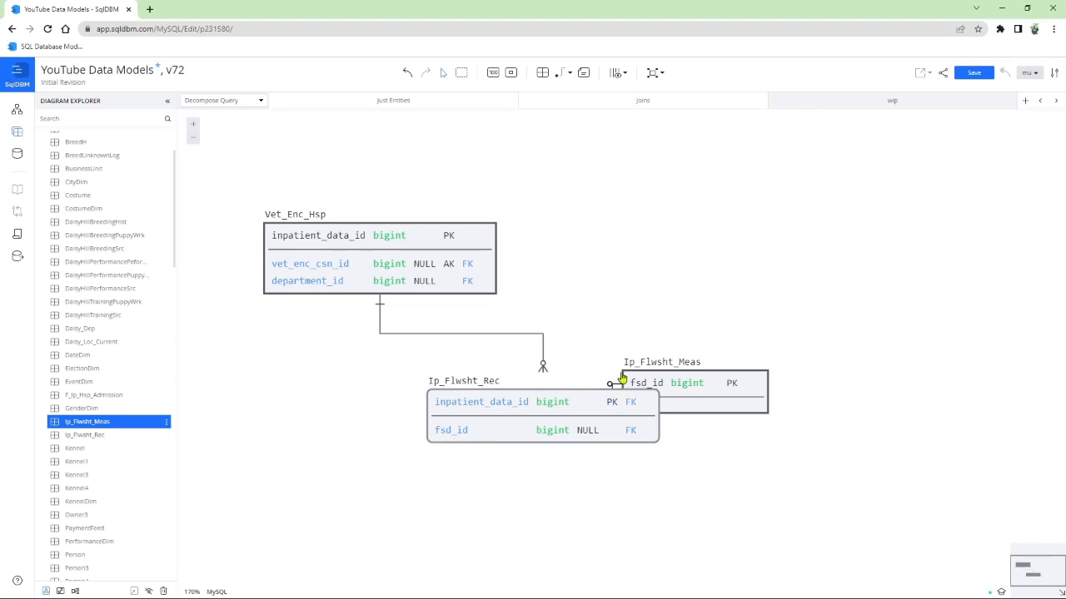
drag(658, 367, 496, 532)
click(435, 508)
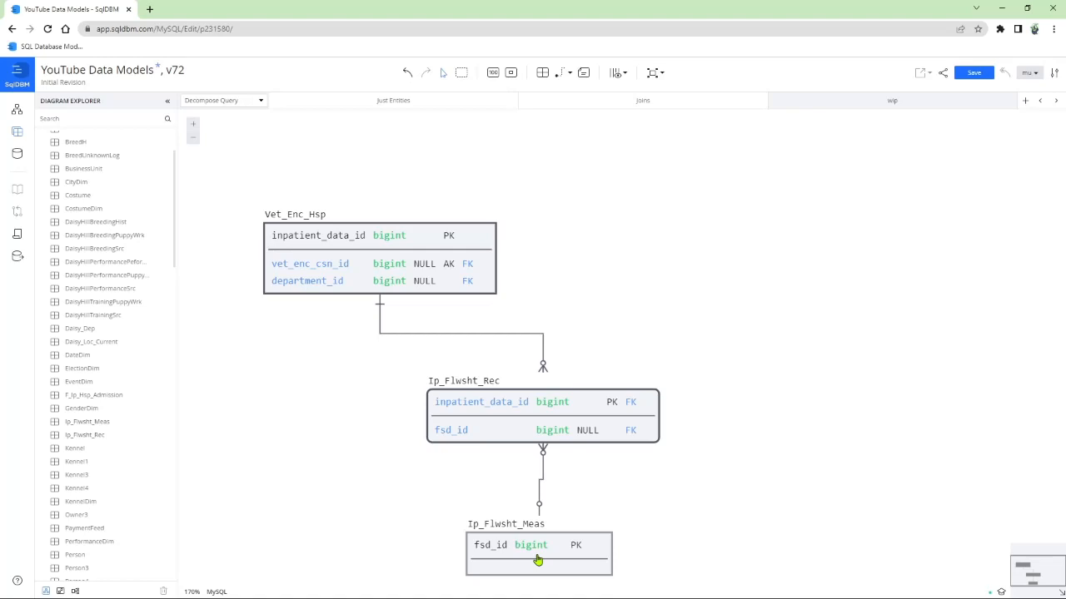
drag(533, 535, 533, 519)
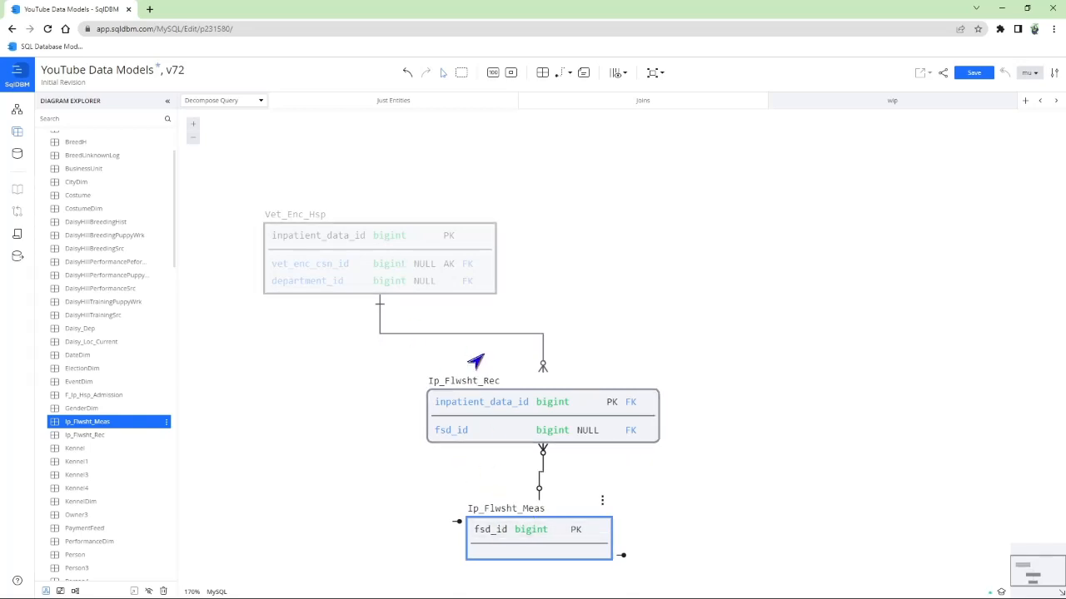
Nudge Ip_Flwsht_Meas slightly to straighten the relationship line up to Ip_Flwsht_Rec.
click(441, 249)
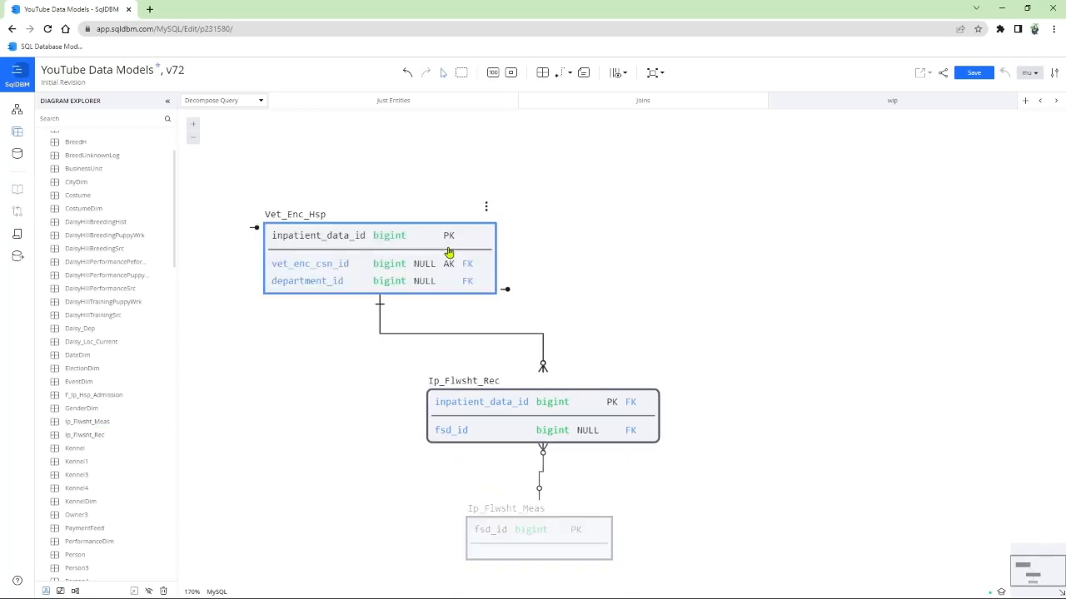
click(566, 551)
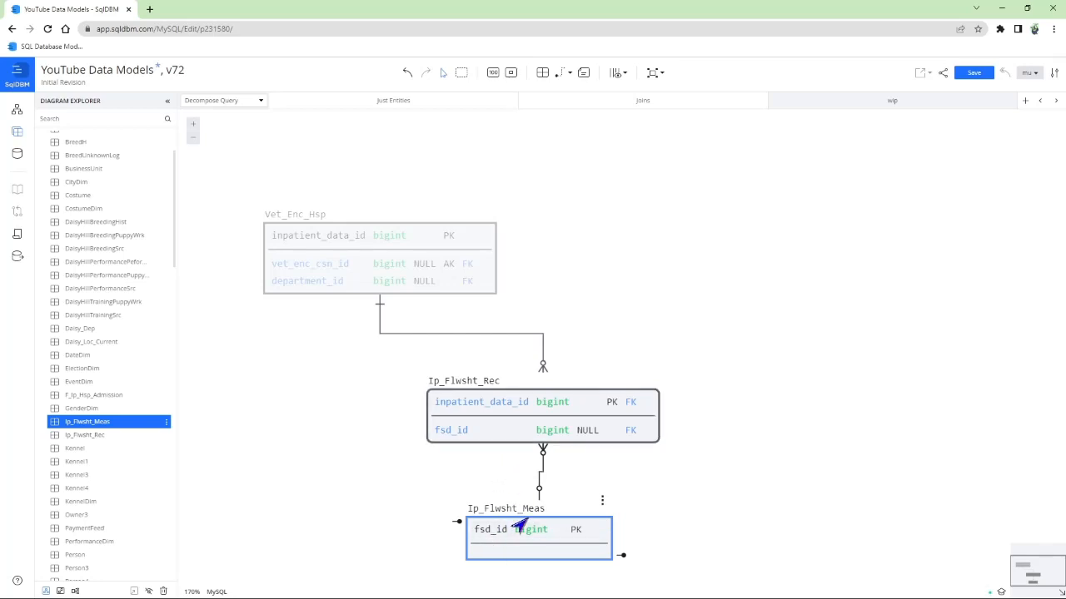
mouse_move(520, 518)
mouse_down()
mouse_move(543, 519)
mouse_move(525, 522)
mouse_up()
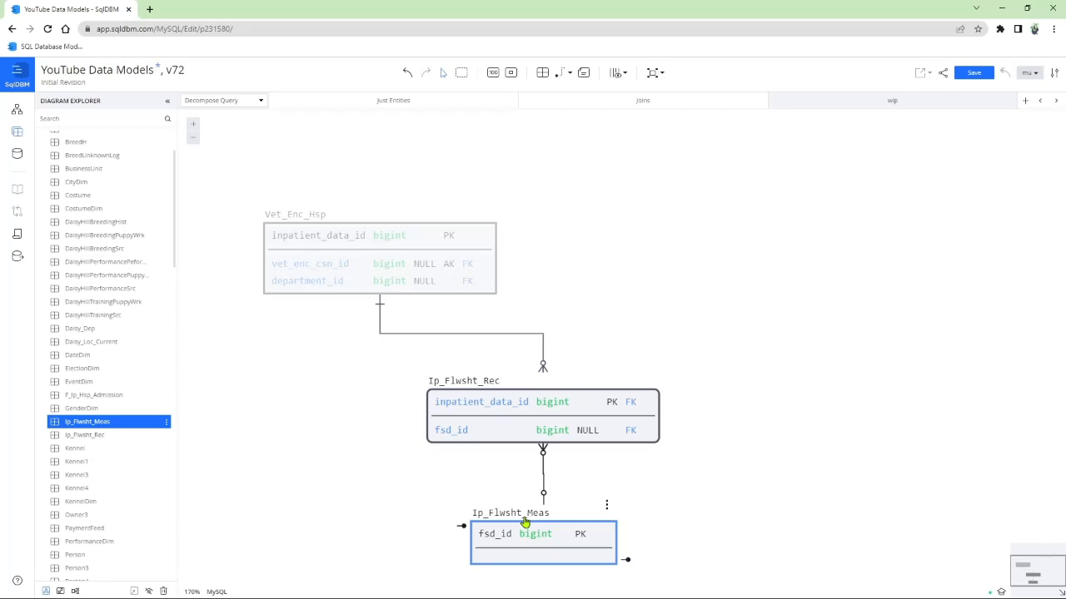
drag(525, 522, 524, 518)
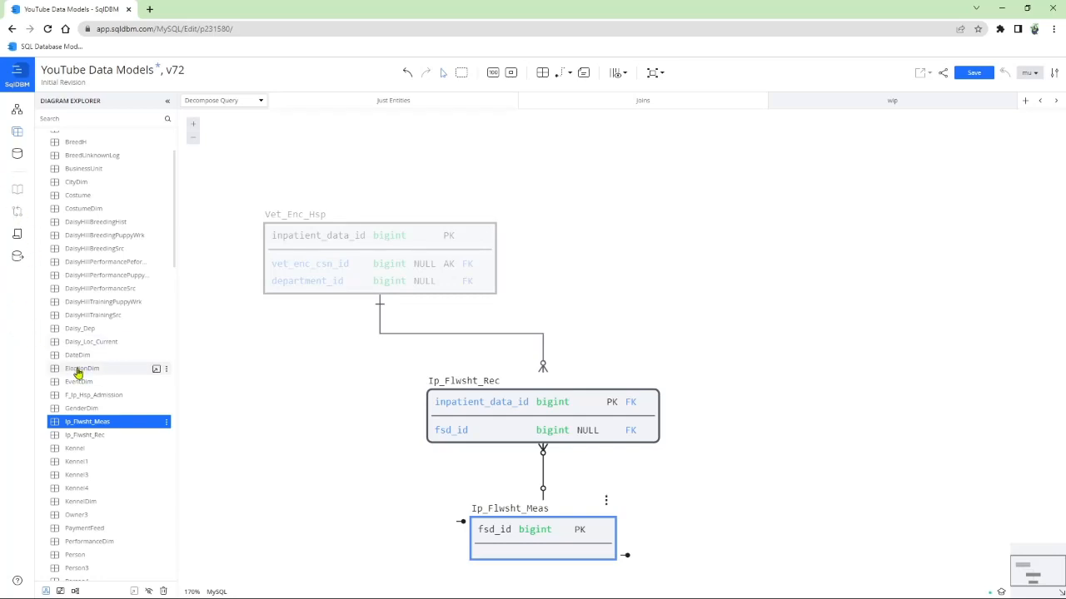
Add the F_Ip_Hsp_Admission table to the diagram and place it well to the right of Vet_Enc_Hsp.
click(156, 401)
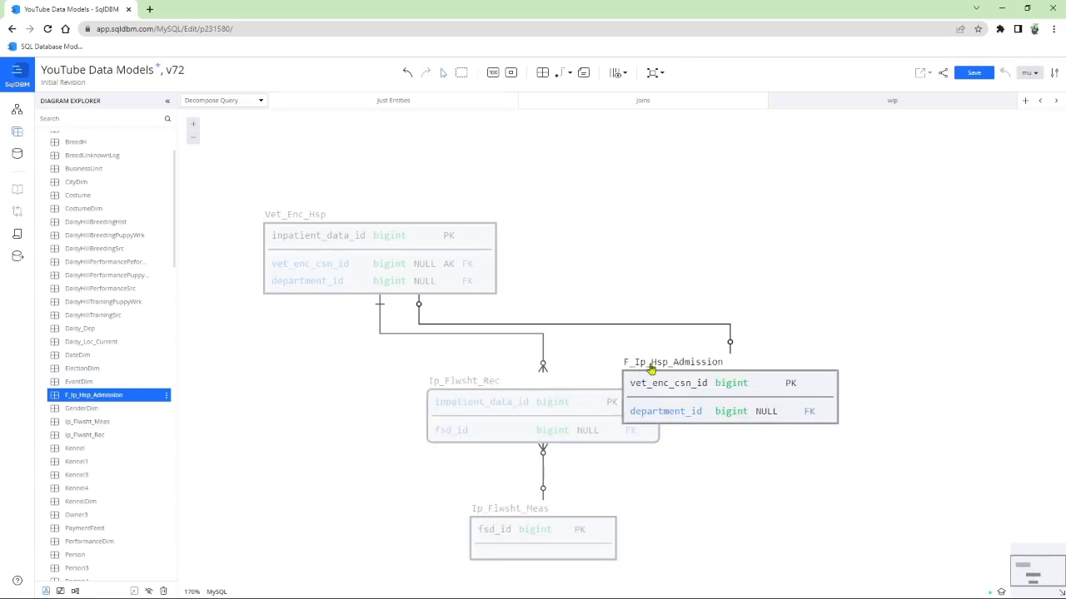
drag(681, 364, 660, 226)
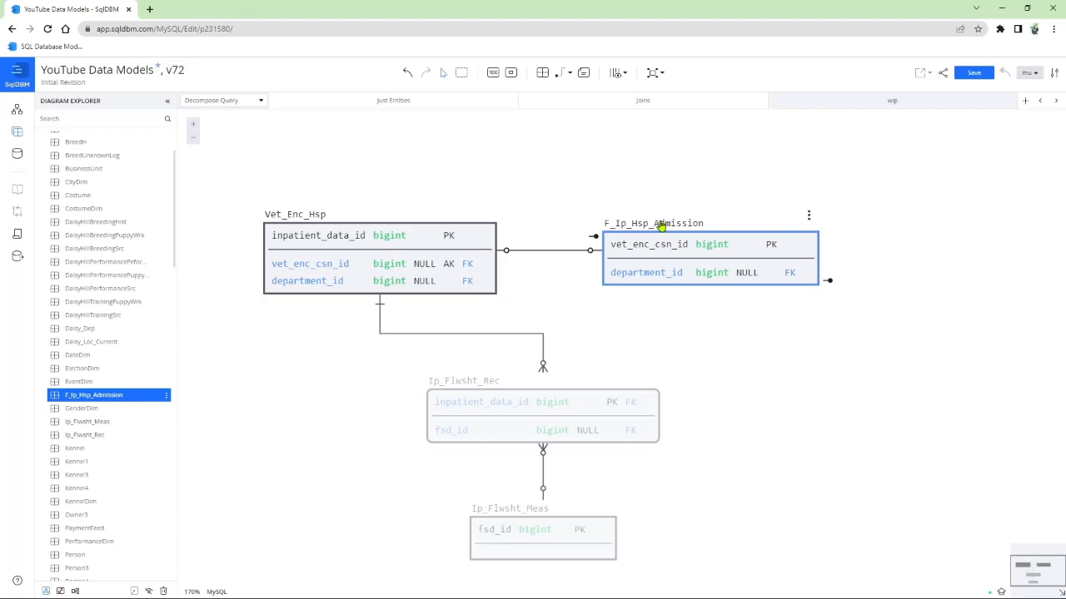
drag(660, 226, 786, 226)
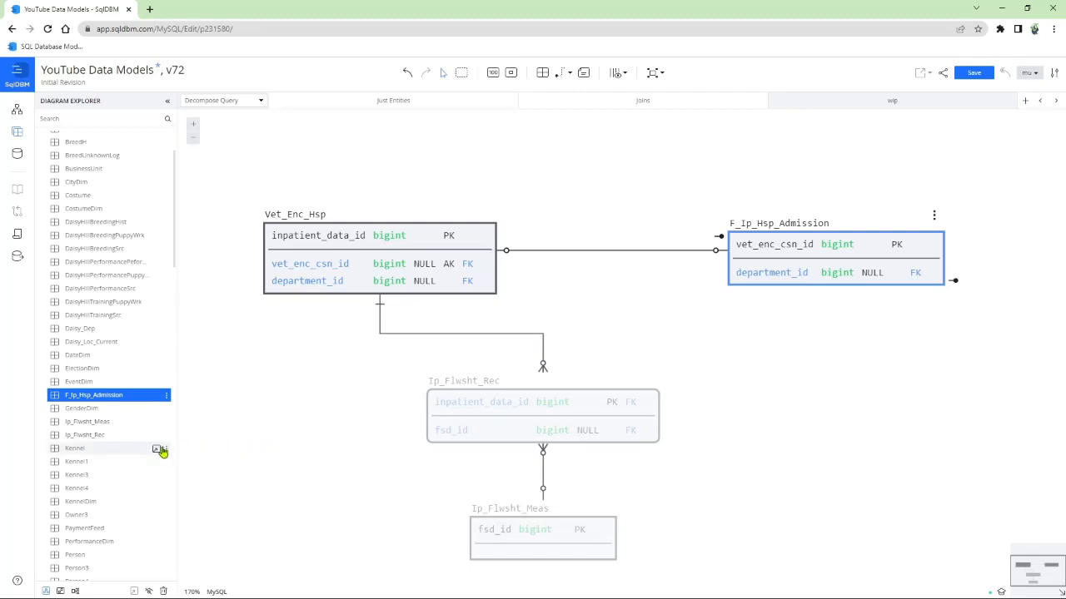
Add the Vet_Account table to the diagram and place it below F_Ip_Hsp_Admission.
scroll(158, 452, down, 10)
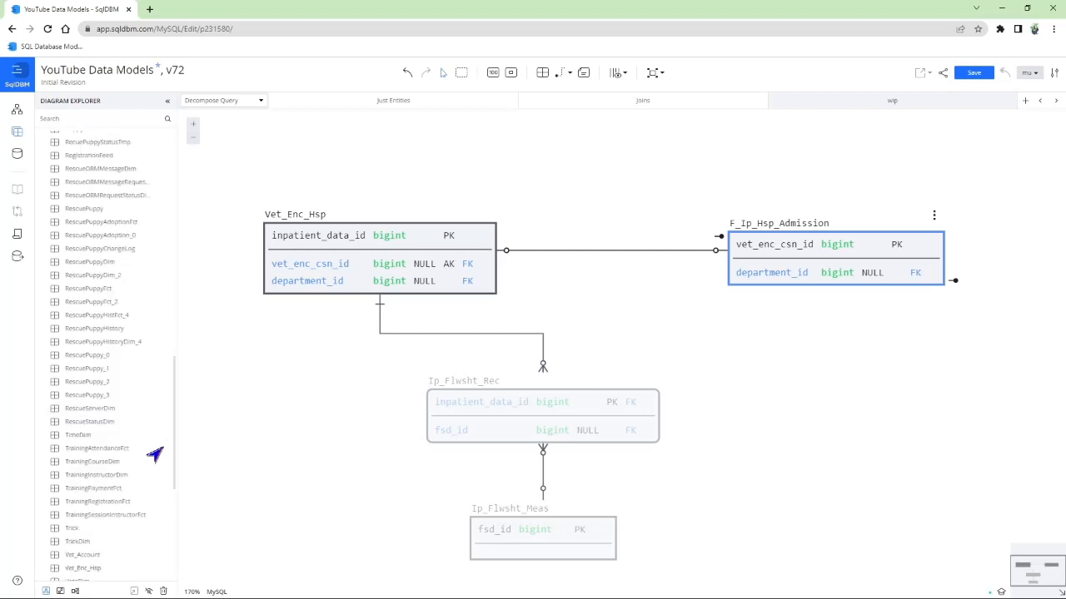
scroll(154, 454, down, 6)
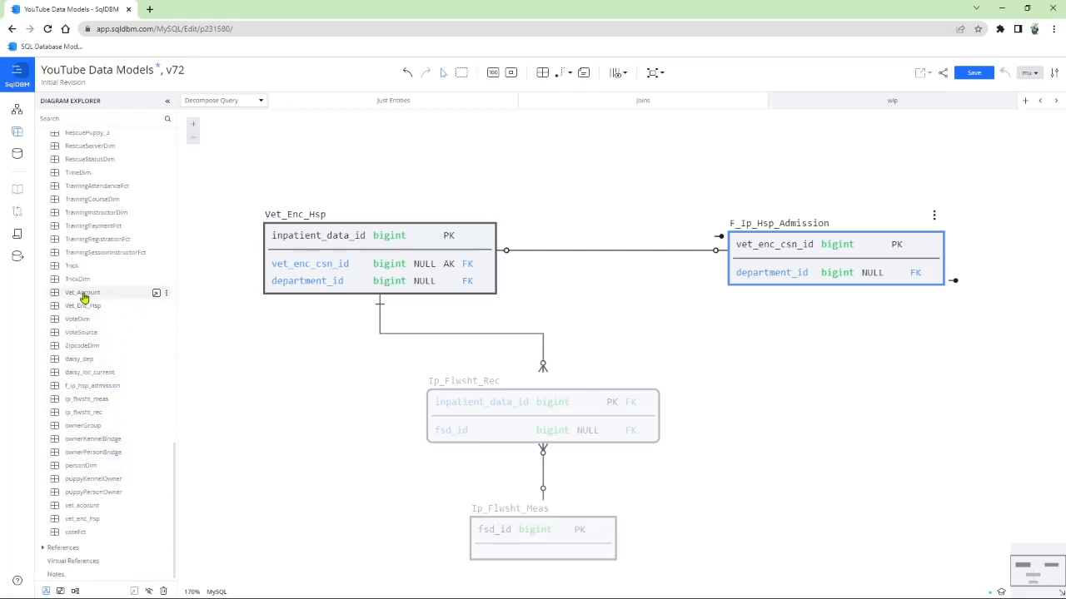
click(155, 297)
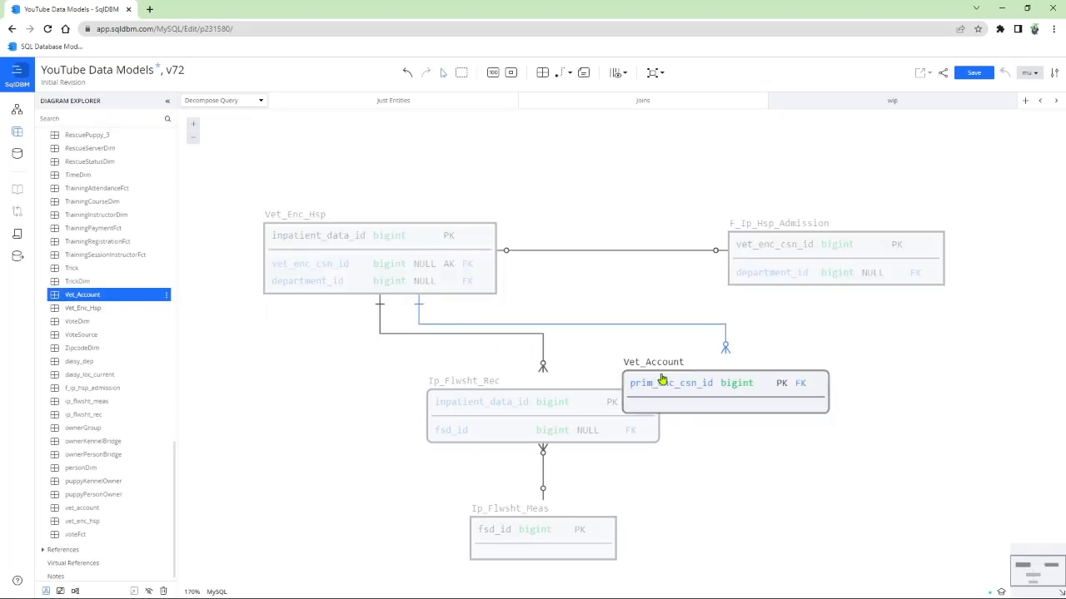
drag(701, 374, 784, 352)
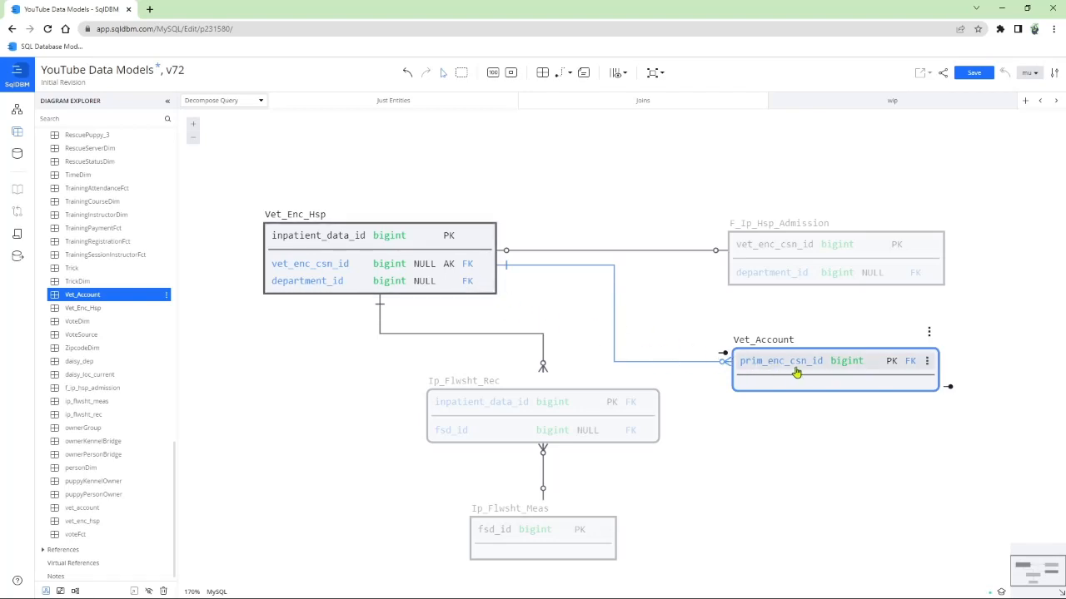
click(785, 421)
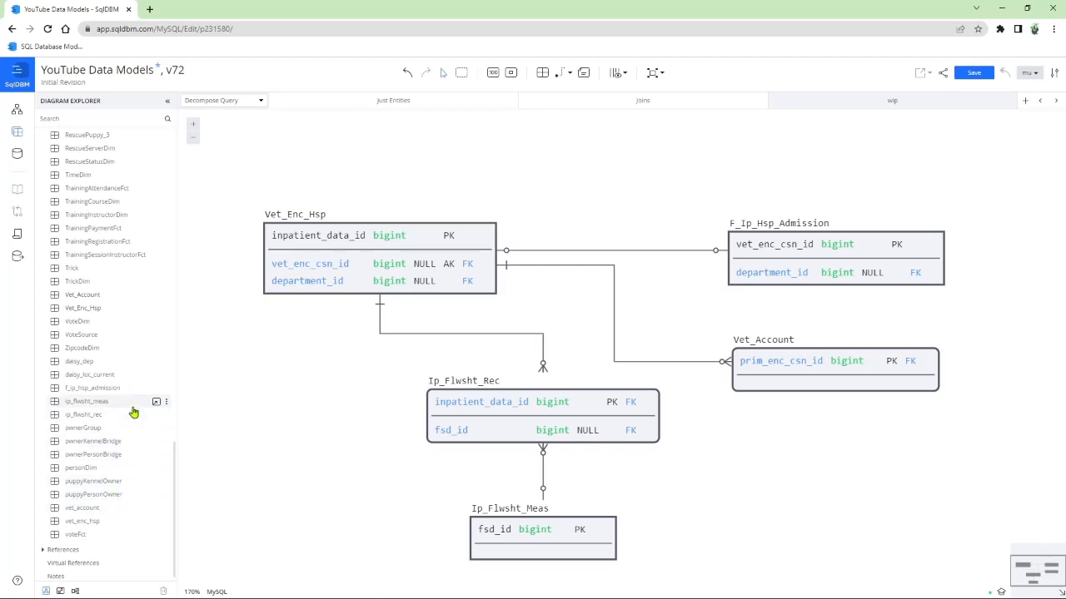
Add the Daisy_Dep table to the diagram and place it above and between Vet_Enc_Hsp and F_Ip_Hsp_Admission.
scroll(129, 412, up, 15)
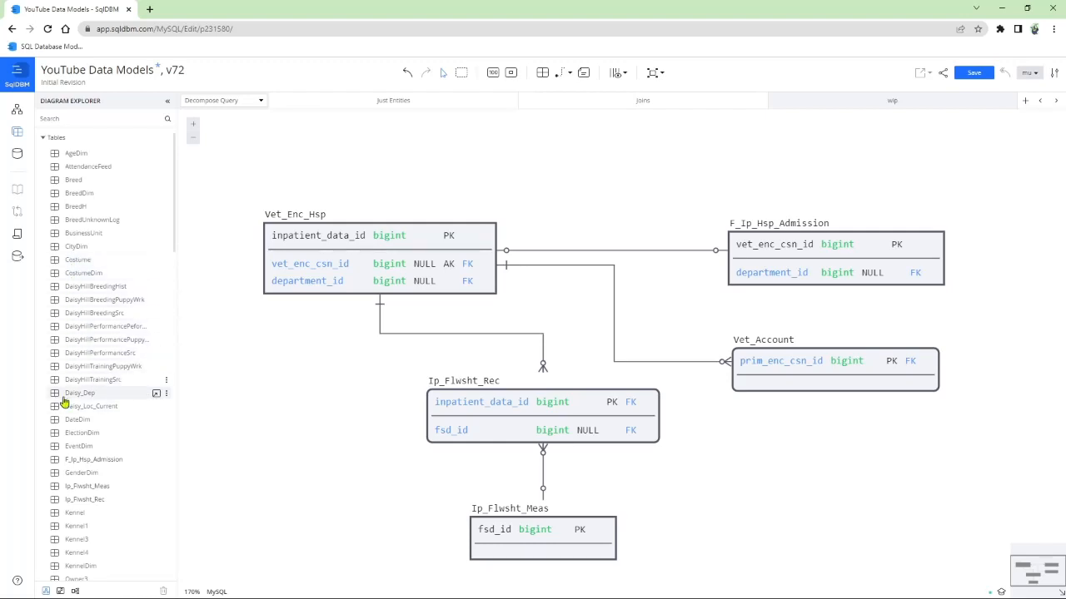
drag(80, 393, 325, 327)
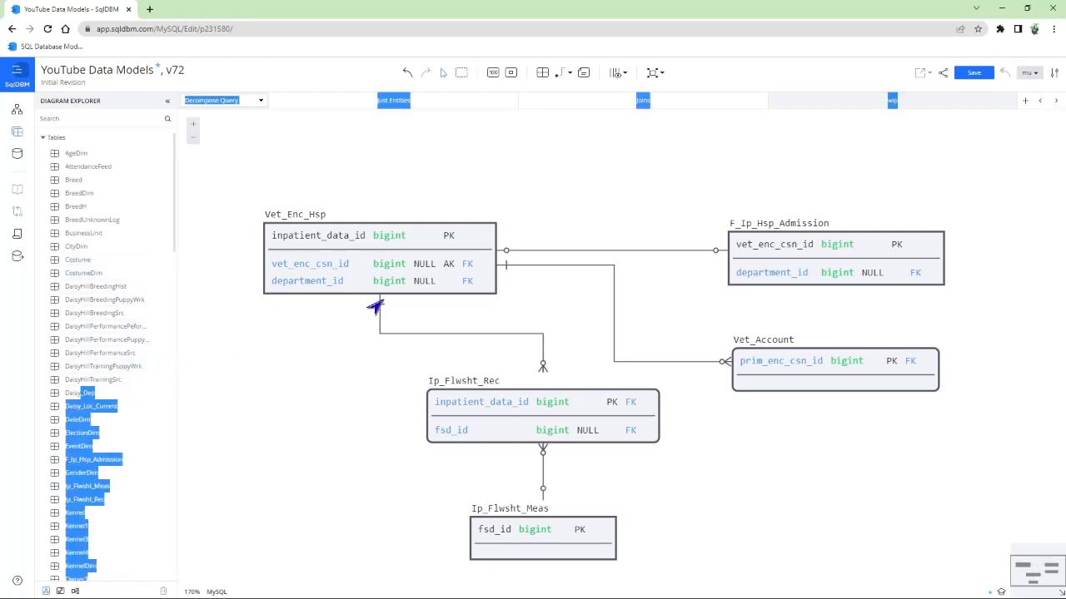
click(145, 398)
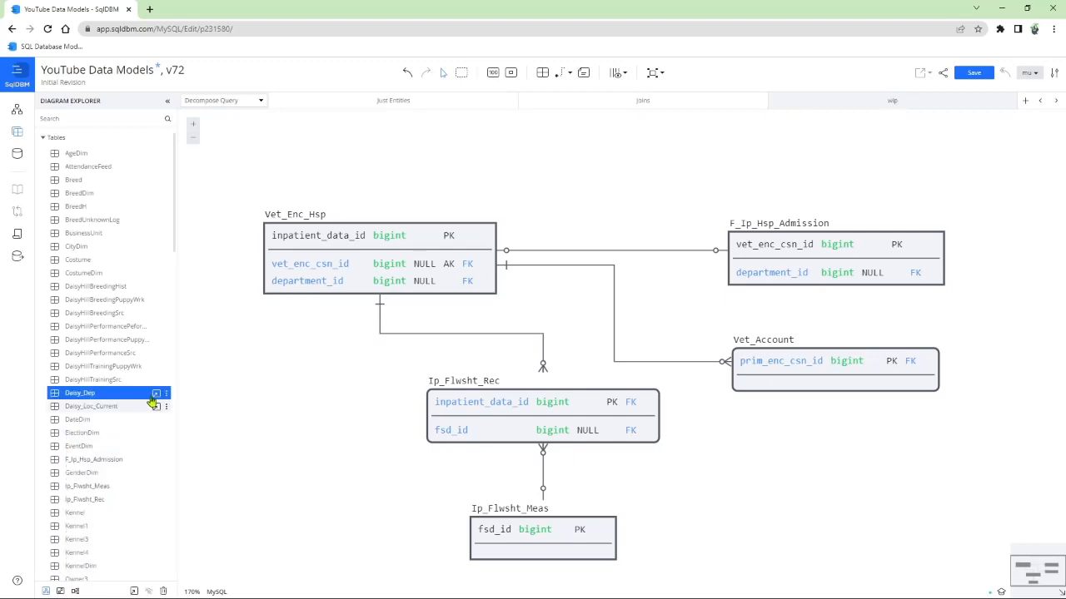
click(156, 399)
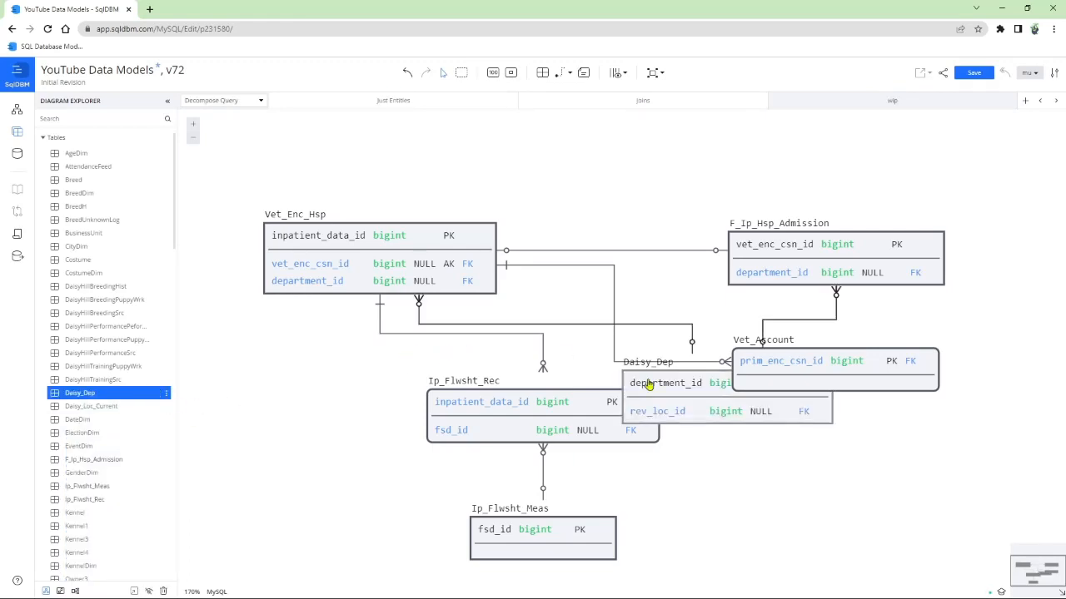
drag(673, 375, 556, 142)
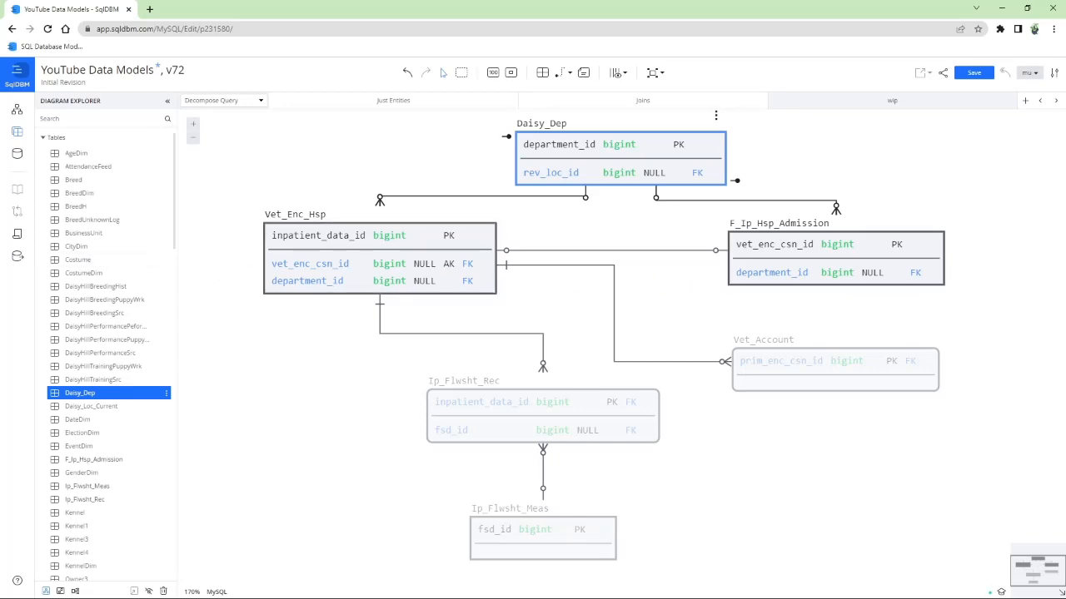
Bring the TextPad window with baseClarityQuery 2.sql over the diagram to review the daisy_dep and daisy_loc_current joins, and move it away again.
drag(0, 125, 704, 81)
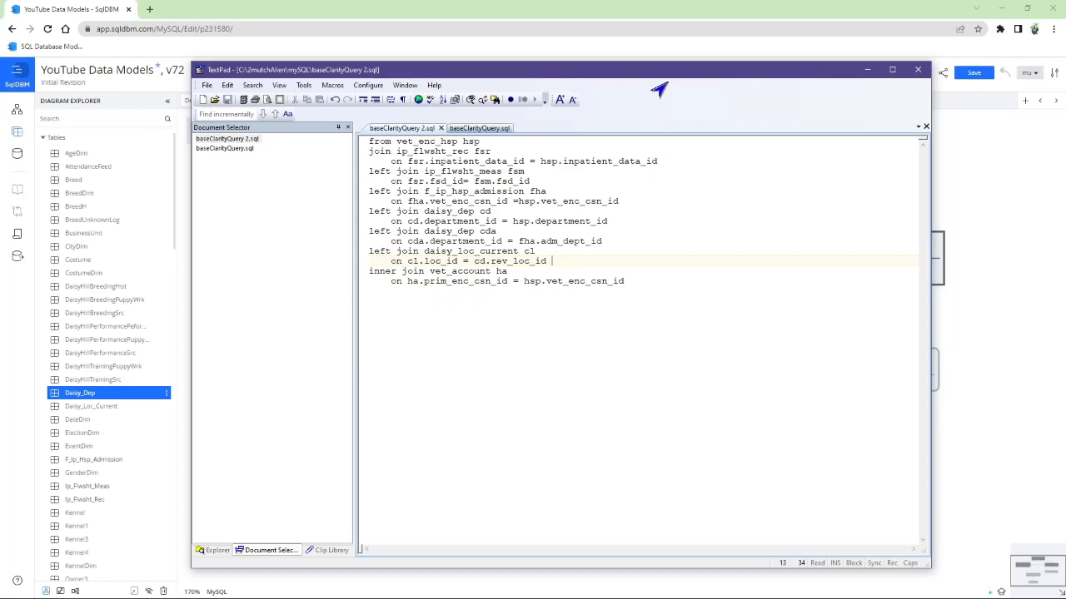
drag(657, 70, 507, 88)
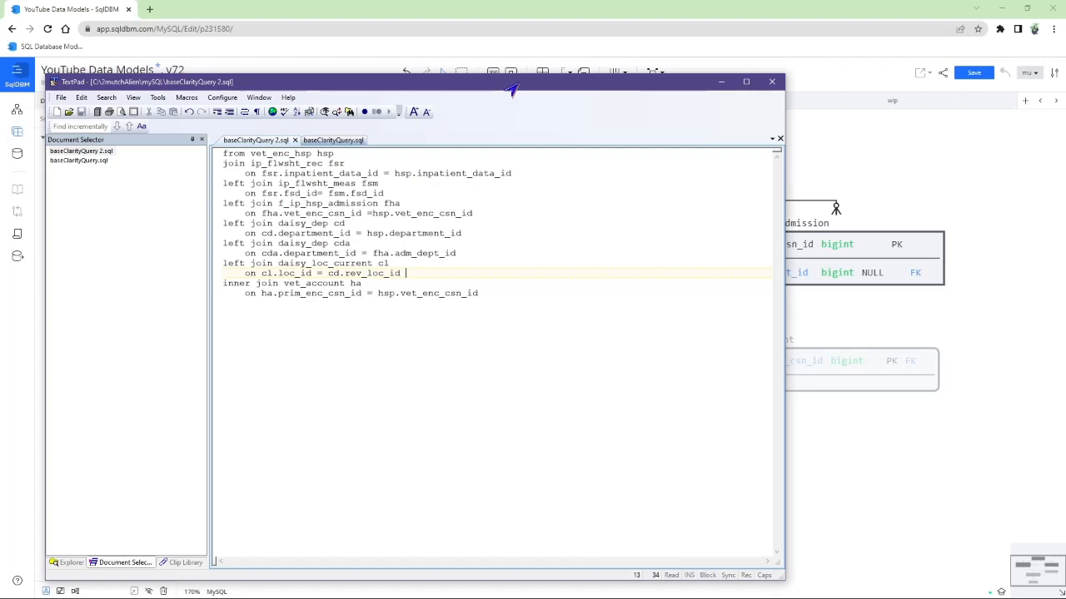
drag(512, 88, 0, 117)
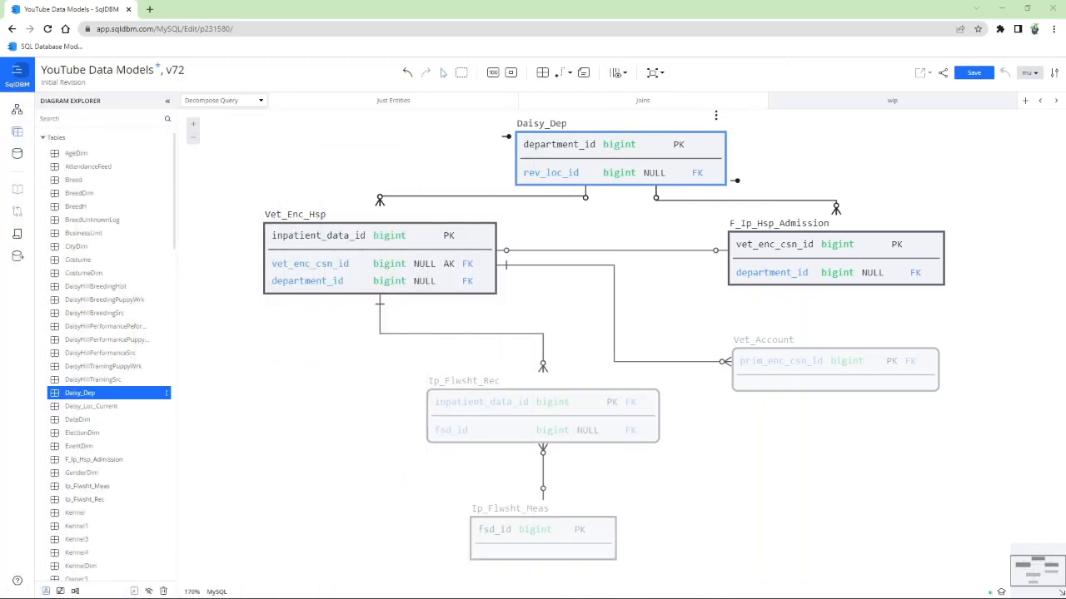
click(301, 177)
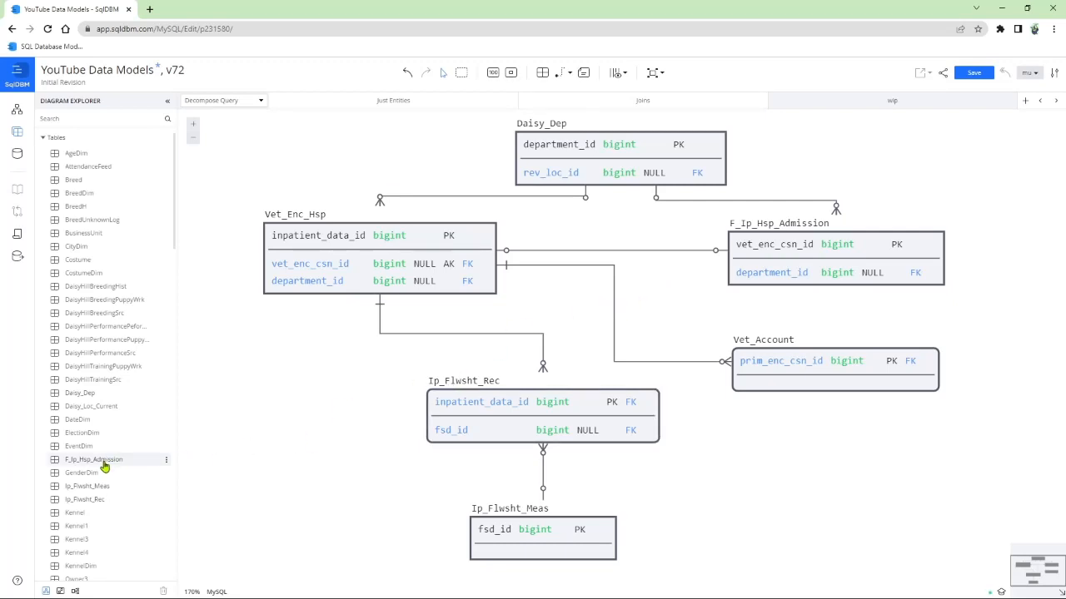
Add the Daisy_Loc_Current table to the diagram and place it to the right of Daisy_Dep, above F_Ip_Hsp_Admission.
scroll(102, 466, down, 12)
scroll(100, 467, down, 3)
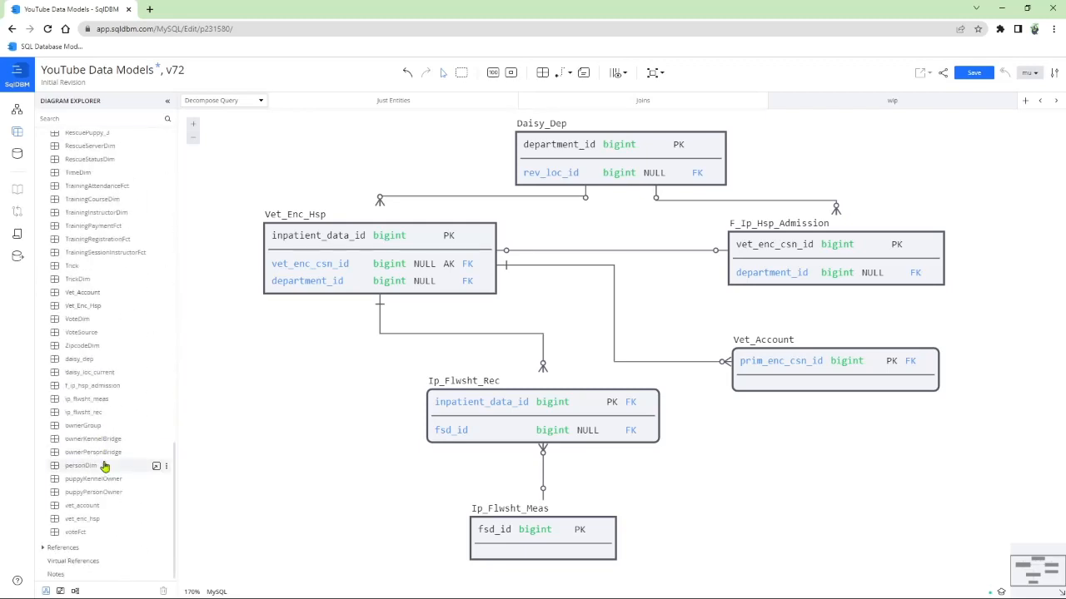
scroll(104, 460, up, 5)
scroll(103, 456, up, 5)
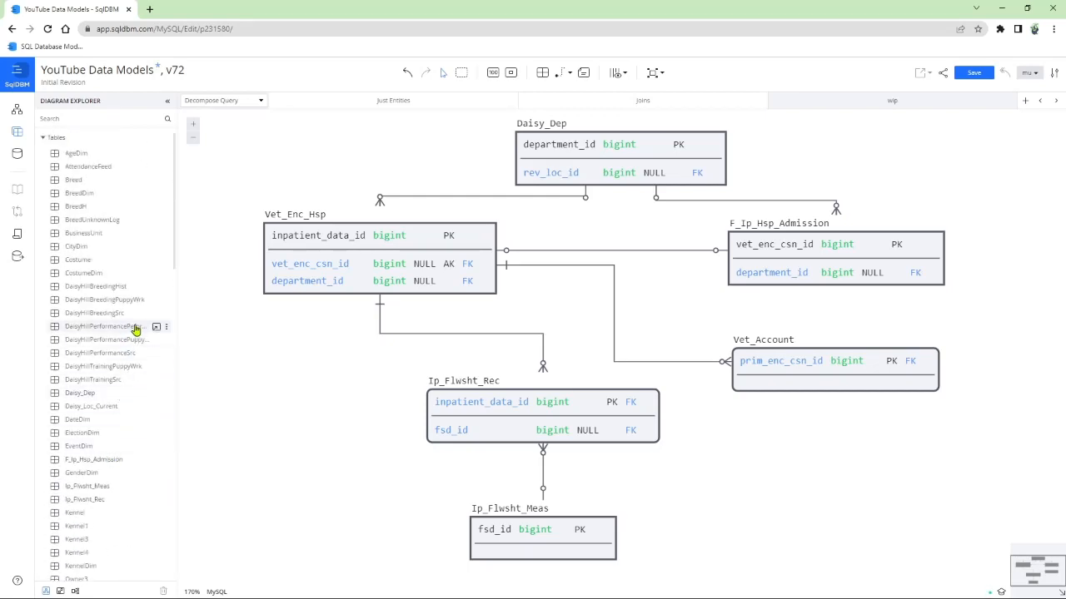
click(156, 408)
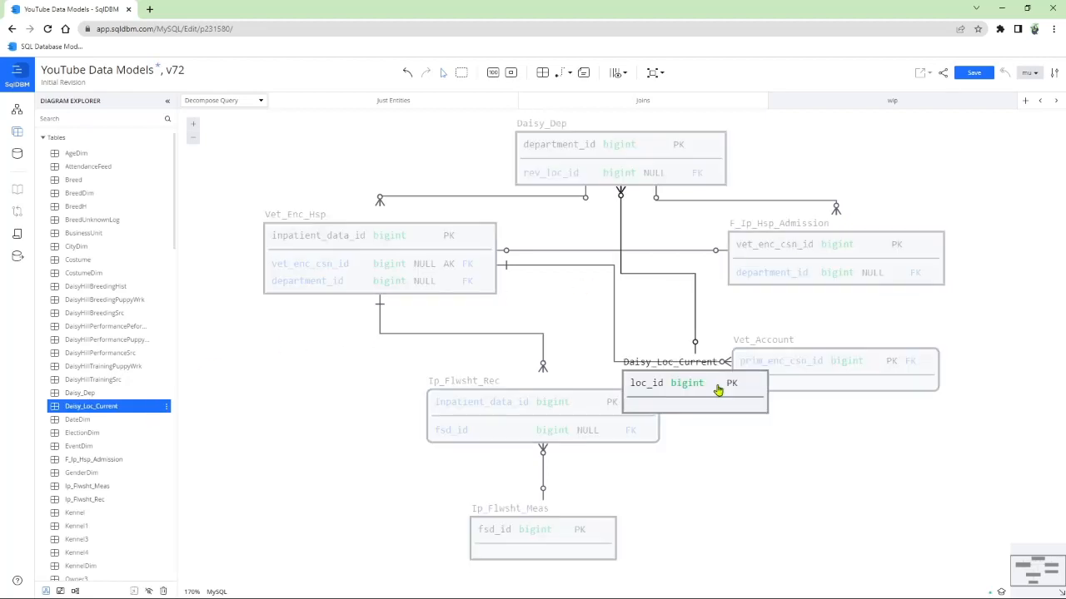
drag(686, 377, 891, 143)
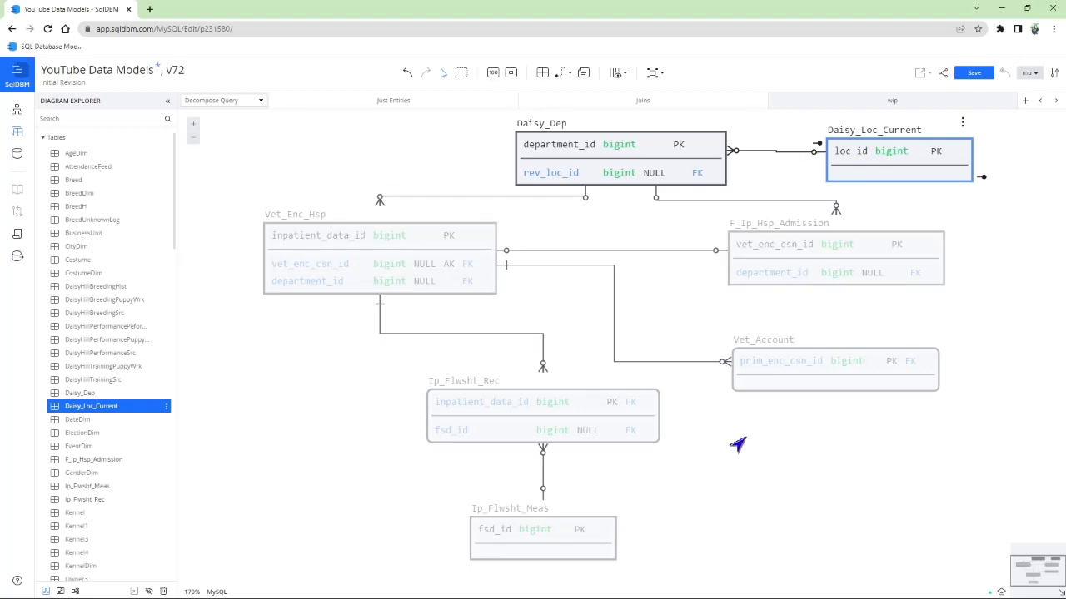
click(729, 490)
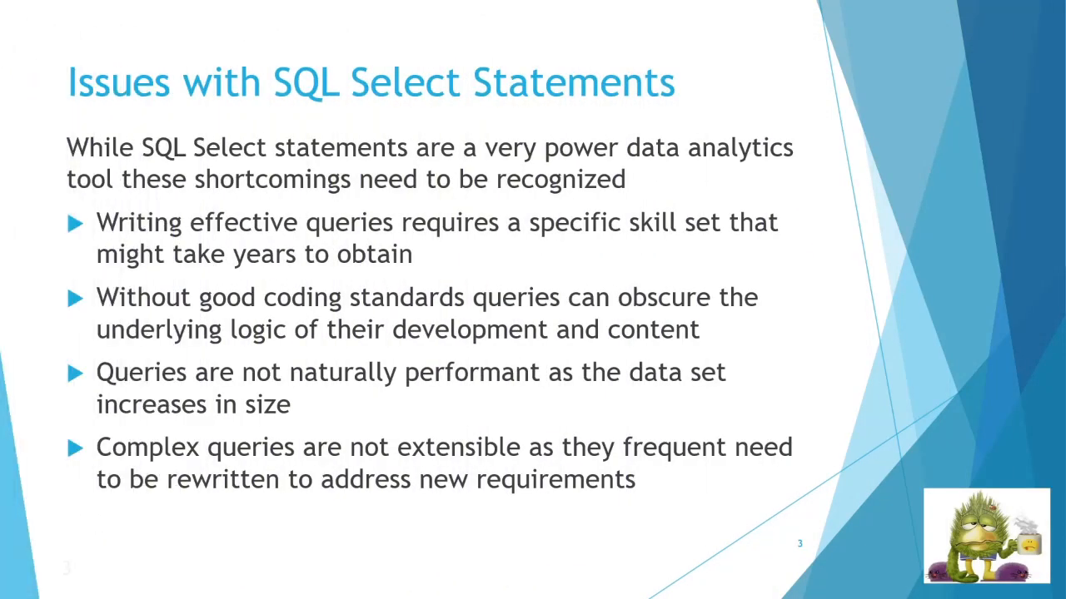
click(146, 260)
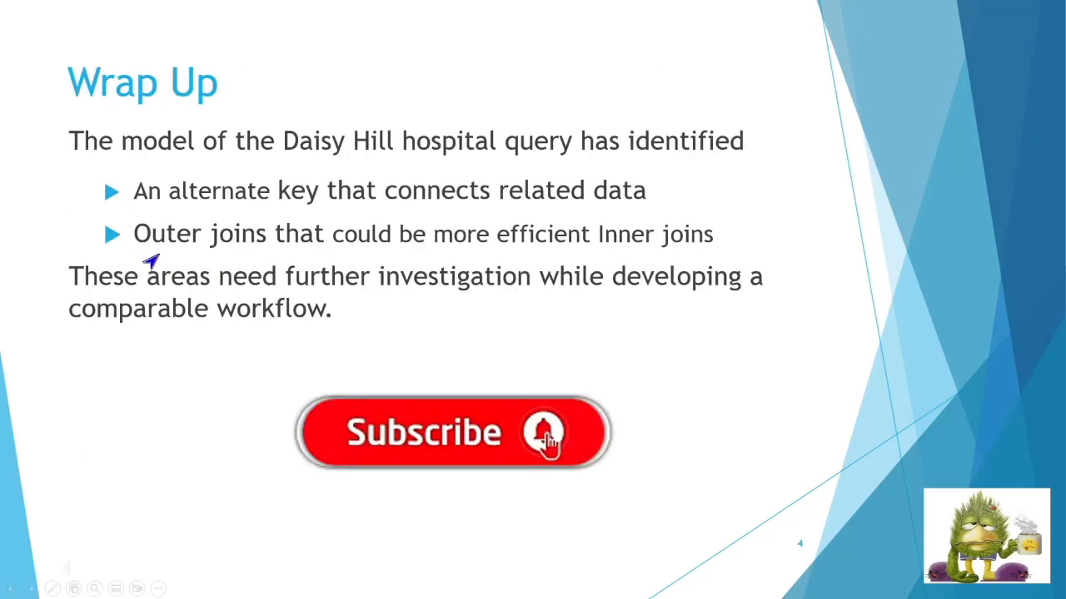